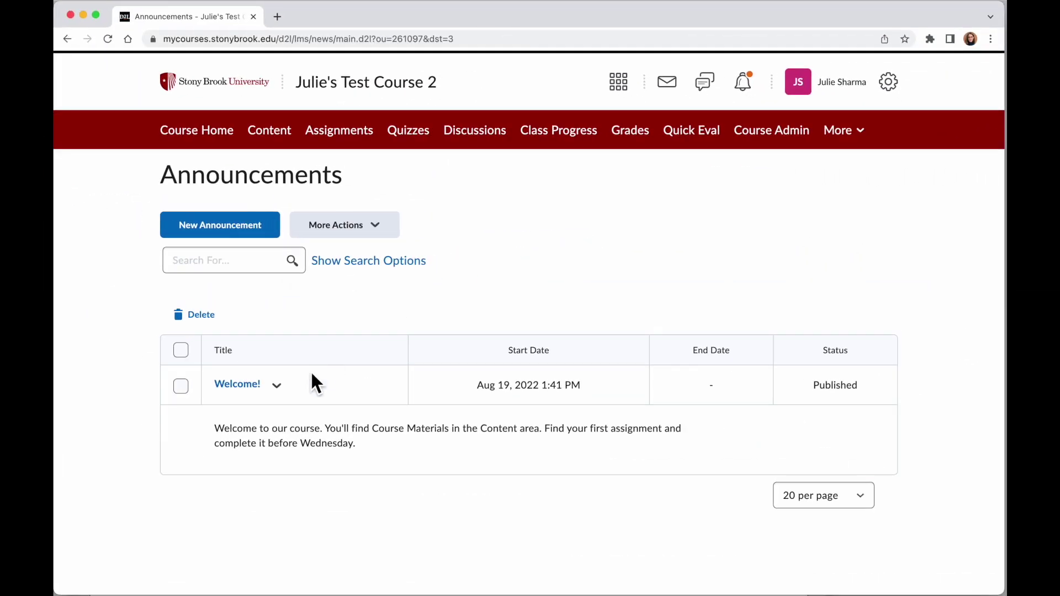
# Step: Move from the Welcome! announcement to the course Email inbox and start a new message
pyautogui.click(278, 385)
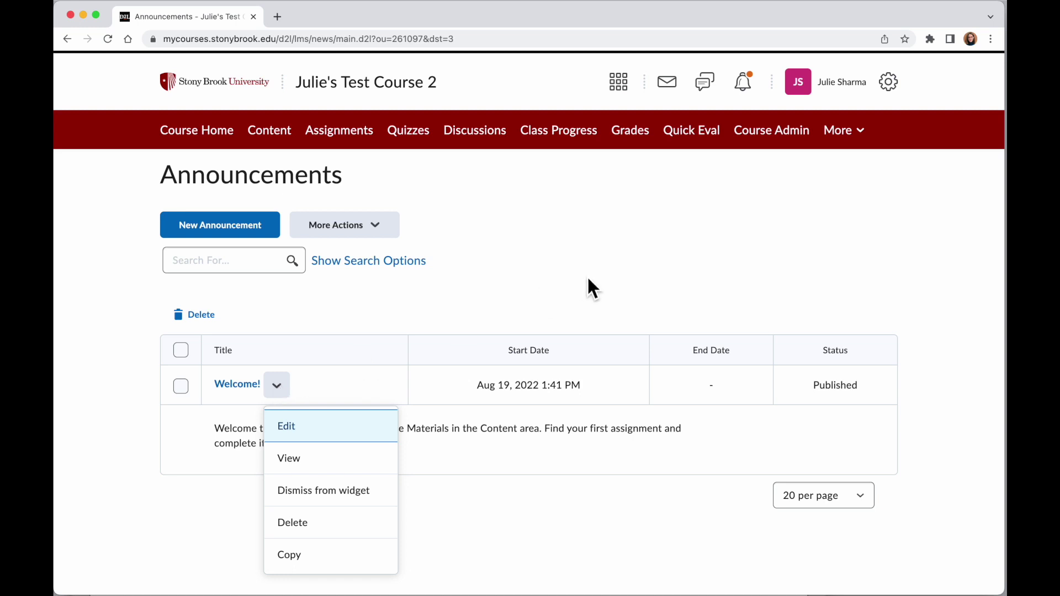
pyautogui.click(667, 82)
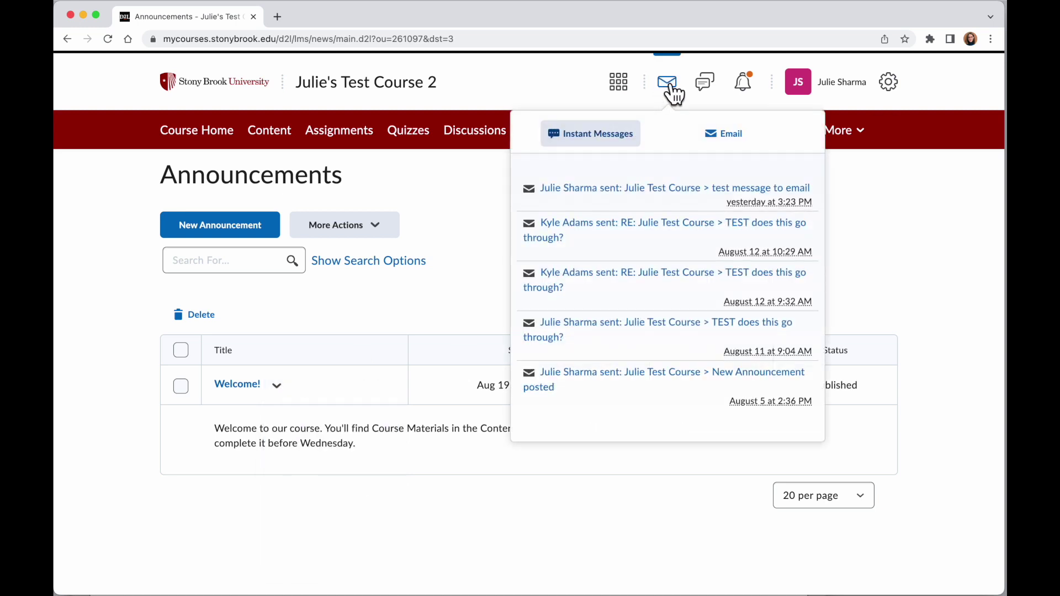
pyautogui.click(731, 133)
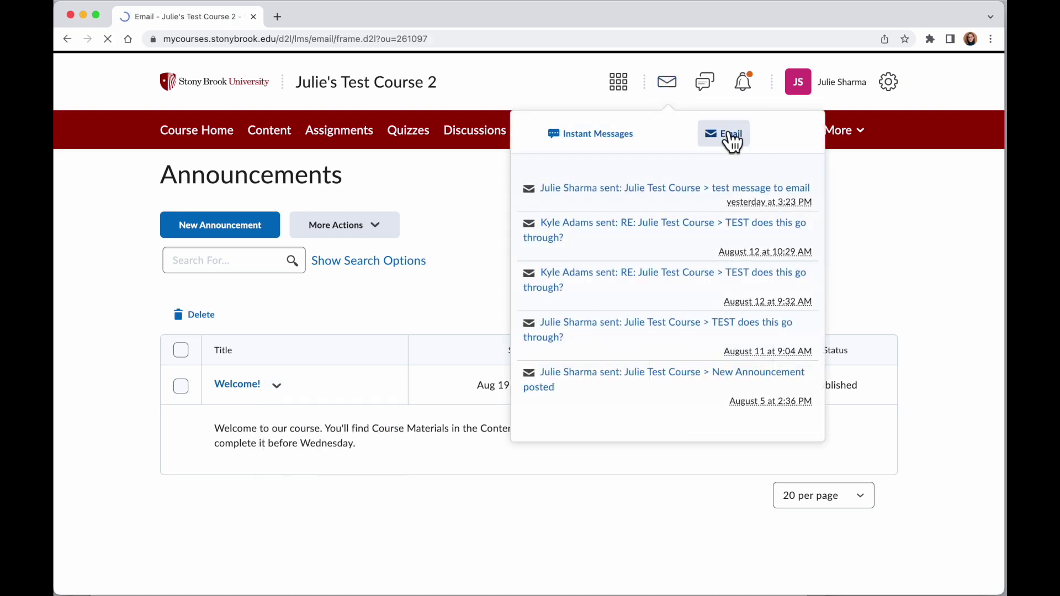
pyautogui.click(233, 225)
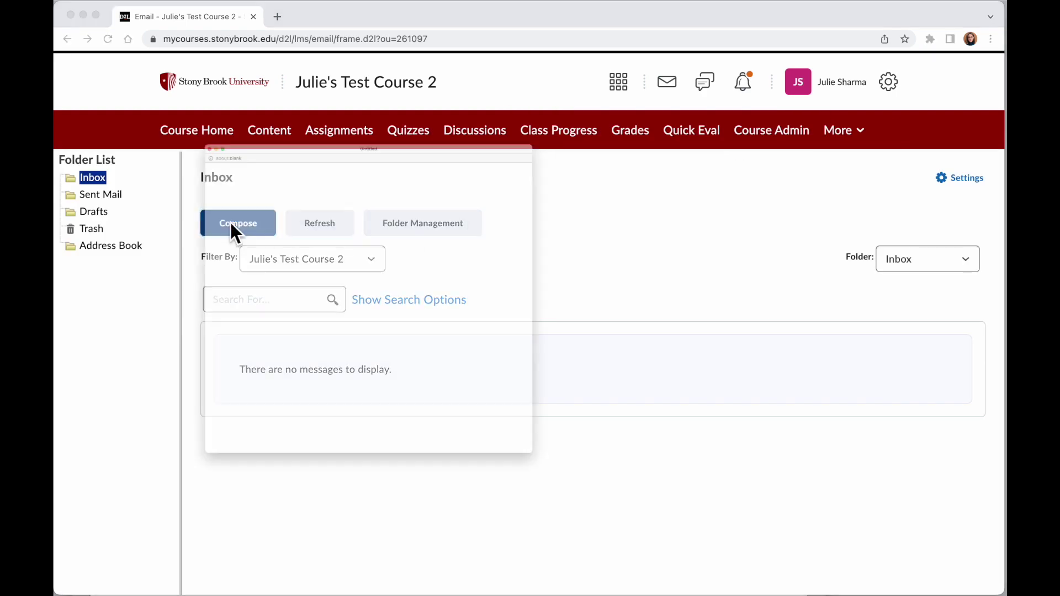
# Step: Add the address book contact as the recipient and place the cursor in the body
pyautogui.click(92, 149)
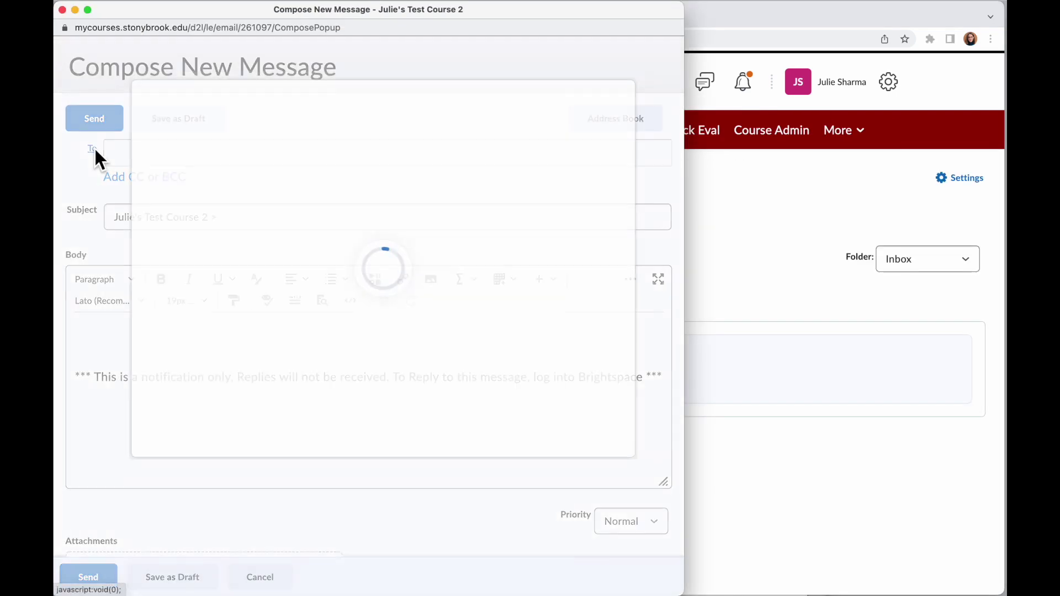
pyautogui.click(170, 309)
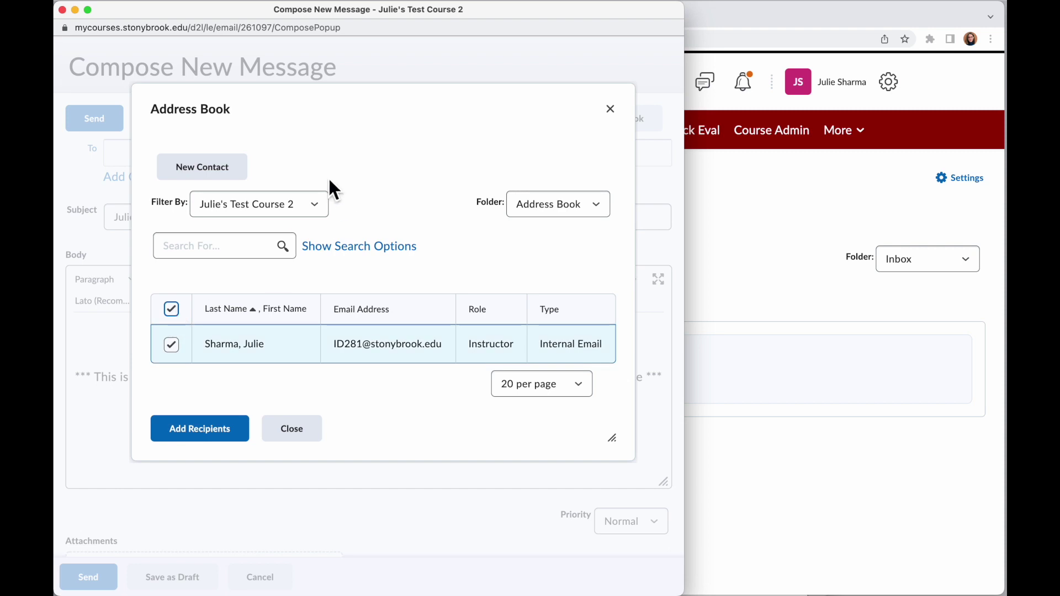
pyautogui.click(199, 428)
pyautogui.click(191, 351)
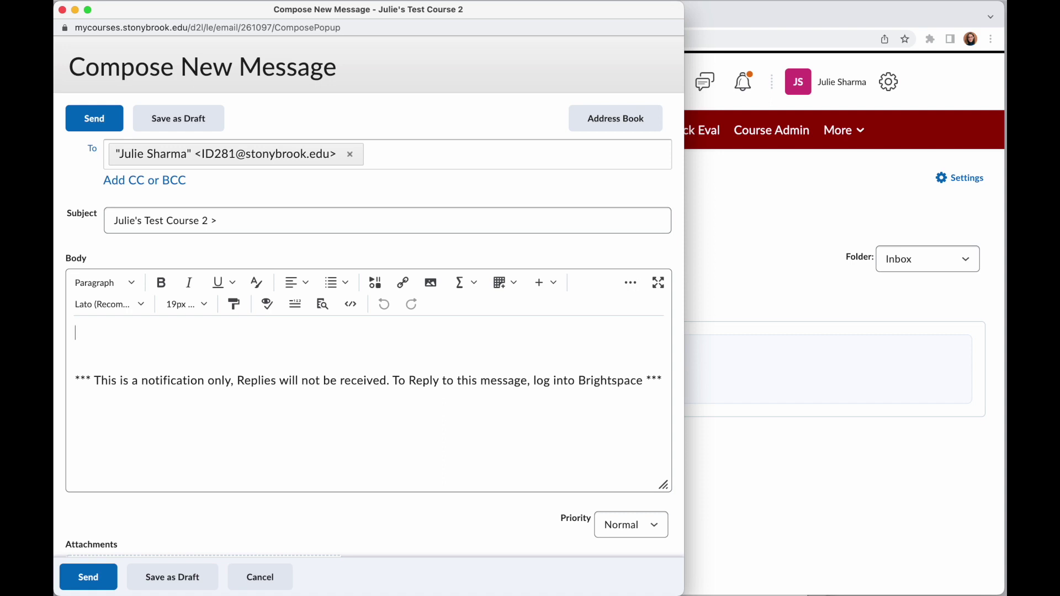
pyautogui.write("I've posted a new announcement; check it out!")
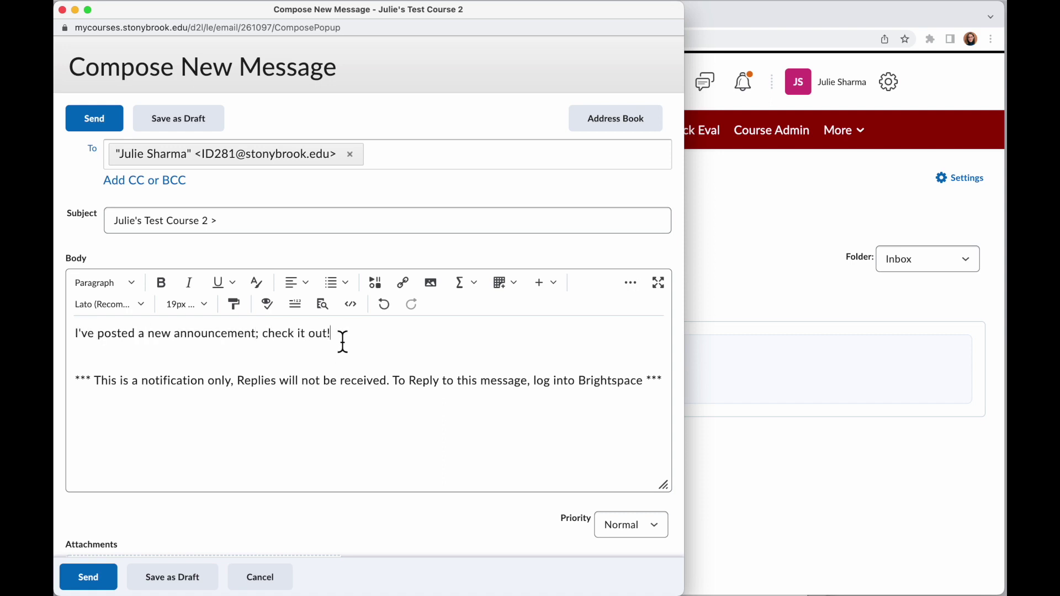
# Step: Select the words 'check it out!' at the end of the body sentence
pyautogui.moveTo(332, 333); pyautogui.dragTo(263, 336)
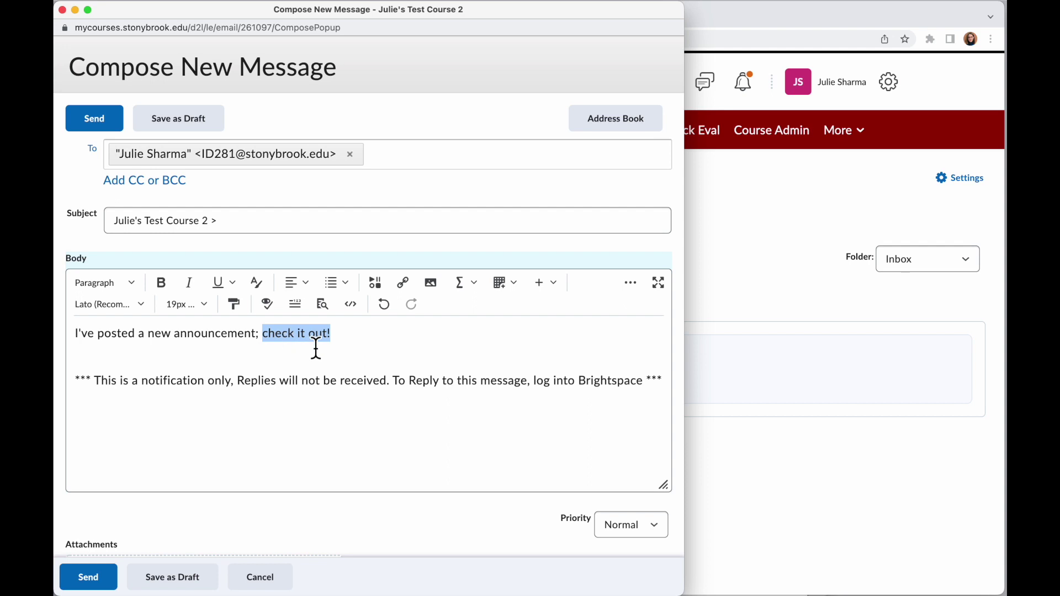
# Step: Quicklink 'check it out!' to the Welcome! announcement, then send the email
pyautogui.click(405, 286)
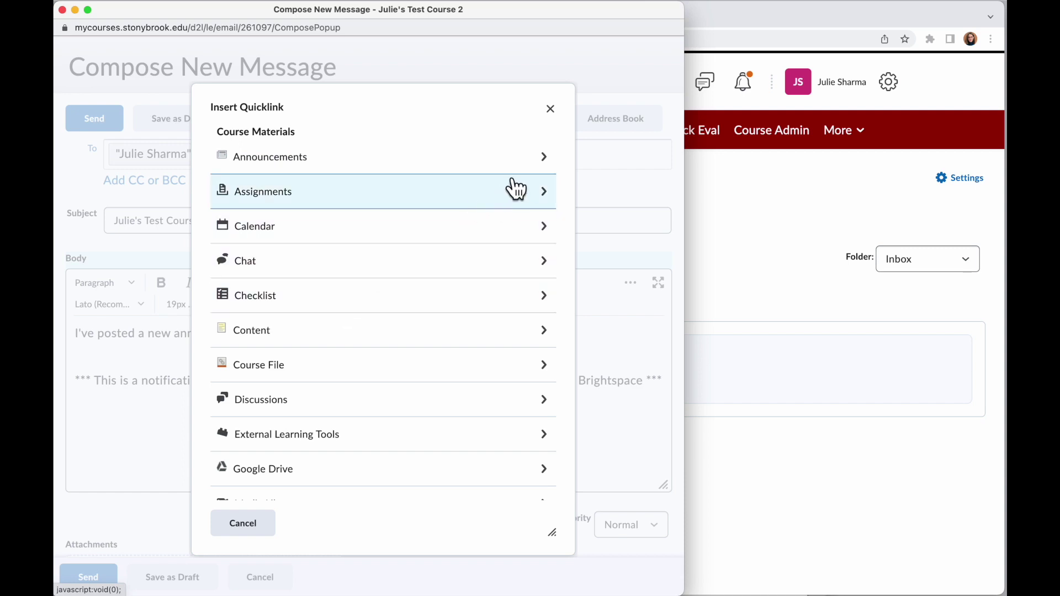
pyautogui.click(541, 159)
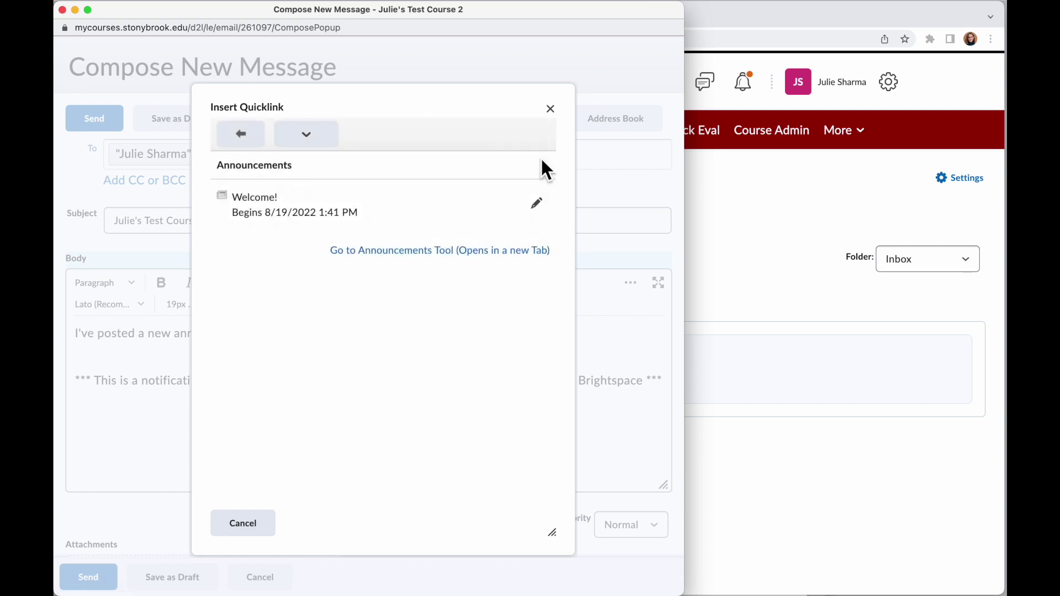
pyautogui.click(275, 209)
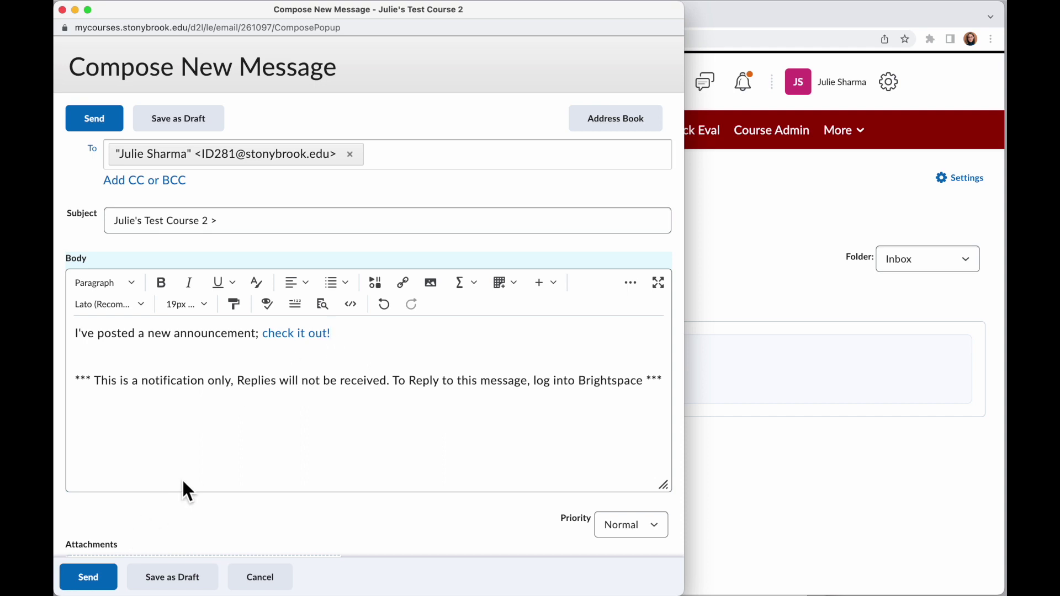
pyautogui.click(88, 576)
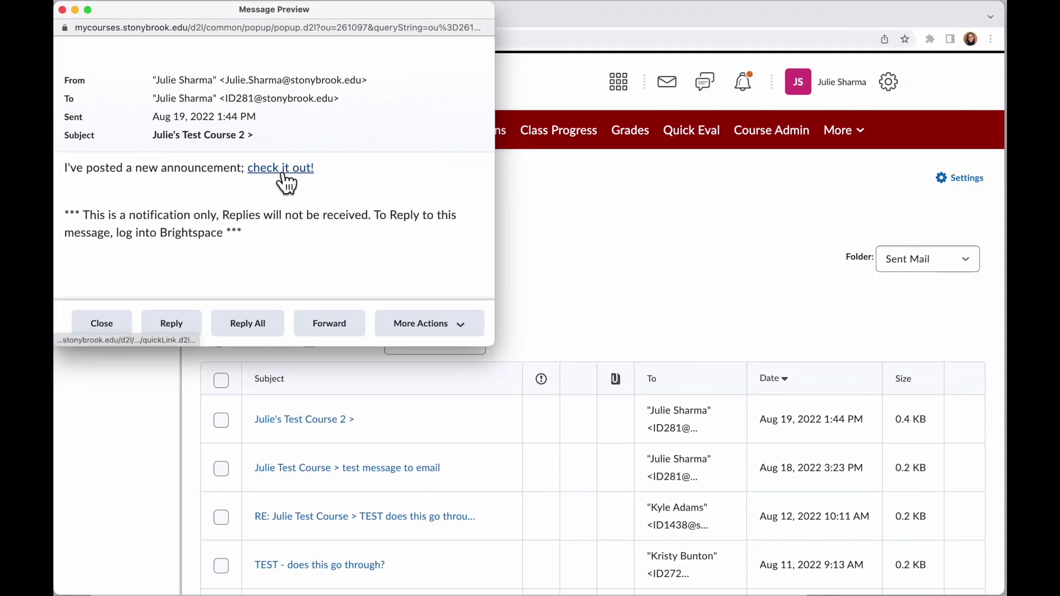
# Step: Follow the 'check it out!' link in the Sent Mail preview to the Welcome! announcement
pyautogui.click(295, 171)
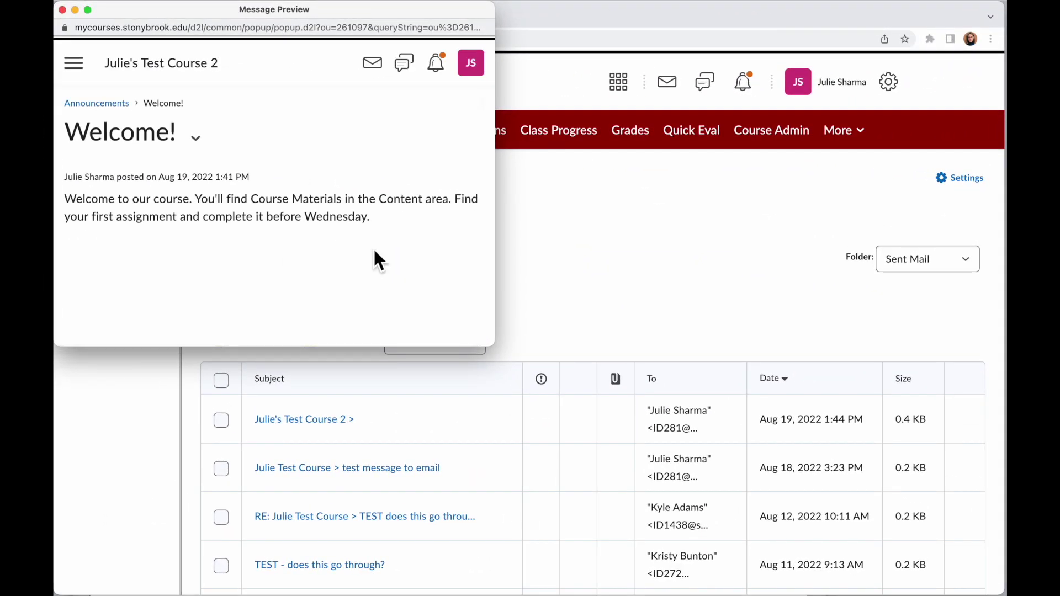